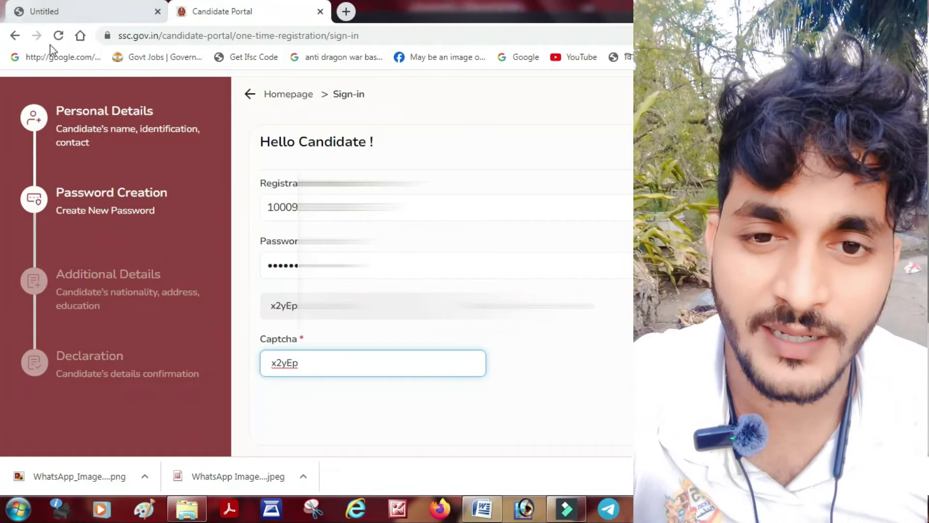
# Submit the sign-in, then enter the old password and a new account password.
pyautogui.press('Return')
pyautogui.click(386, 235)
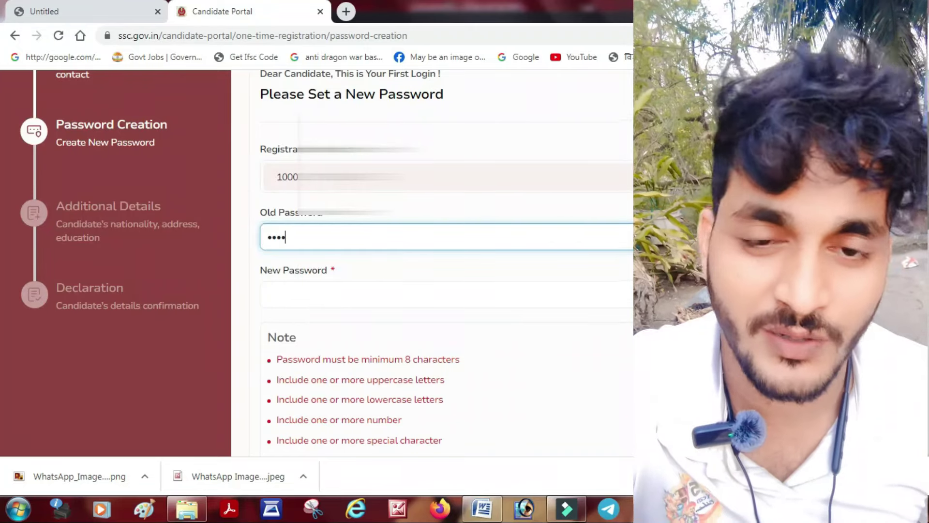
pyautogui.click(555, 305)
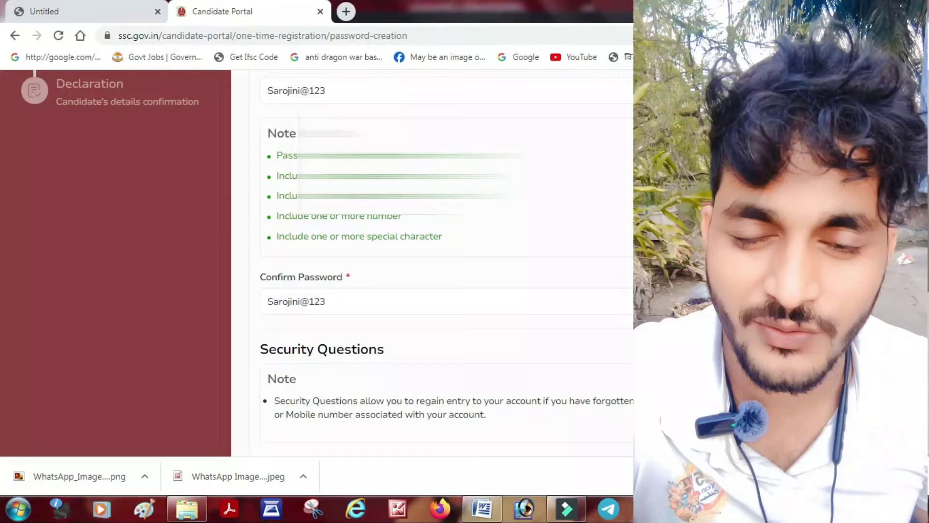
# Choose the first-school question as security question 2 and type its answer.
pyautogui.scroll(-3, 527, 297)
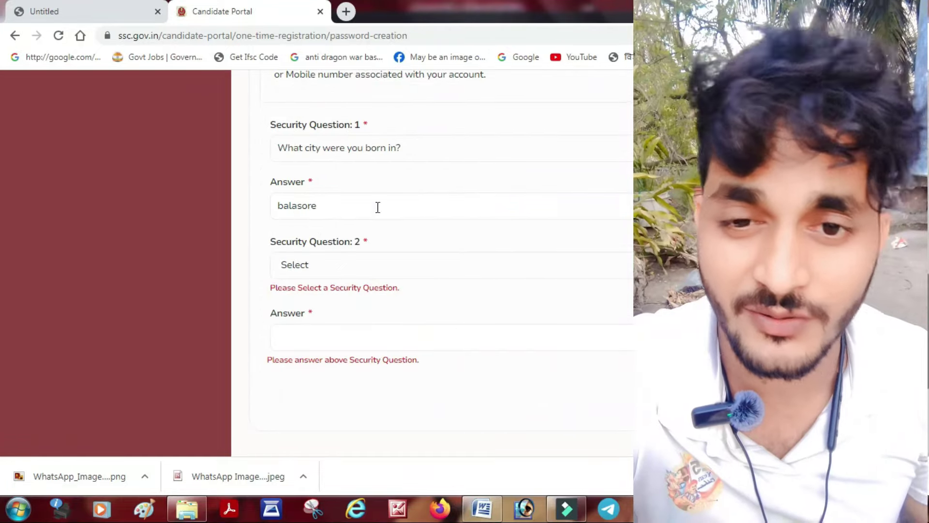
pyautogui.click(385, 265)
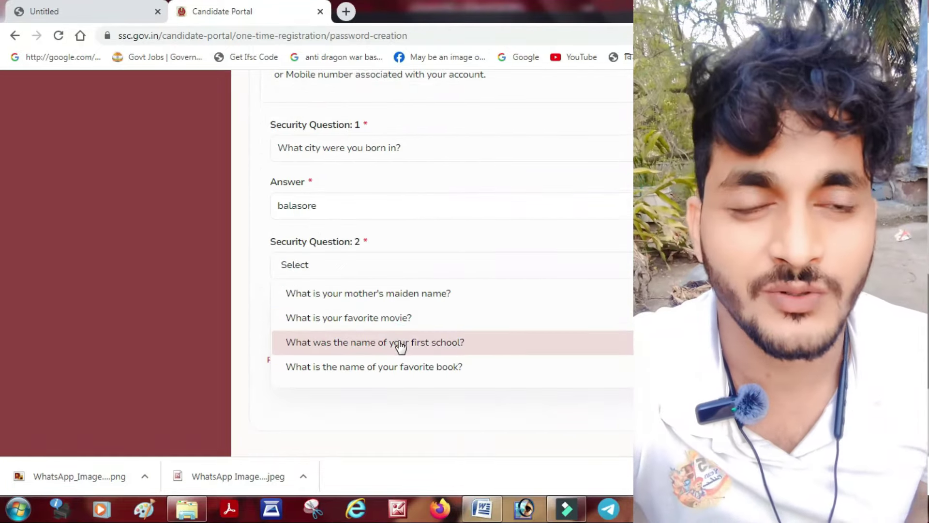
pyautogui.click(396, 343)
pyautogui.click(370, 323)
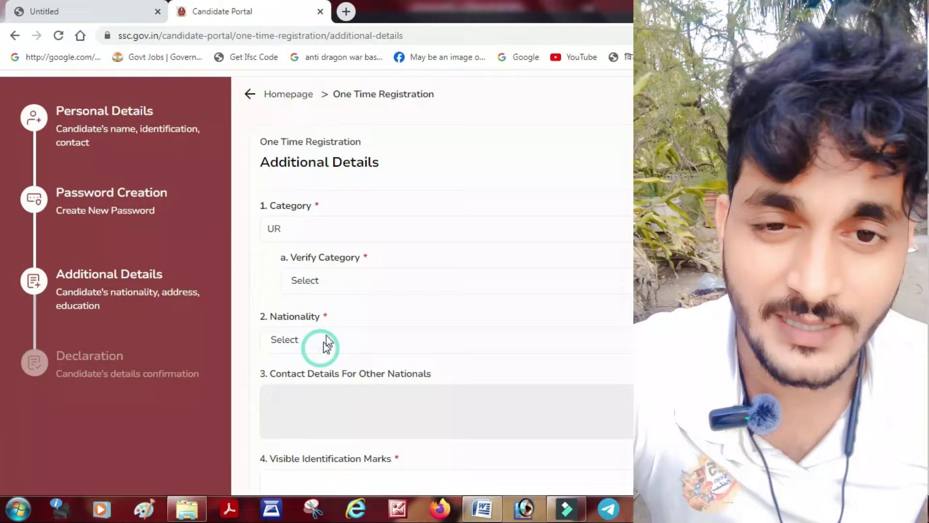
# Choose the category, then enter the visible identification marks and the permanent address lines.
pyautogui.click(322, 346)
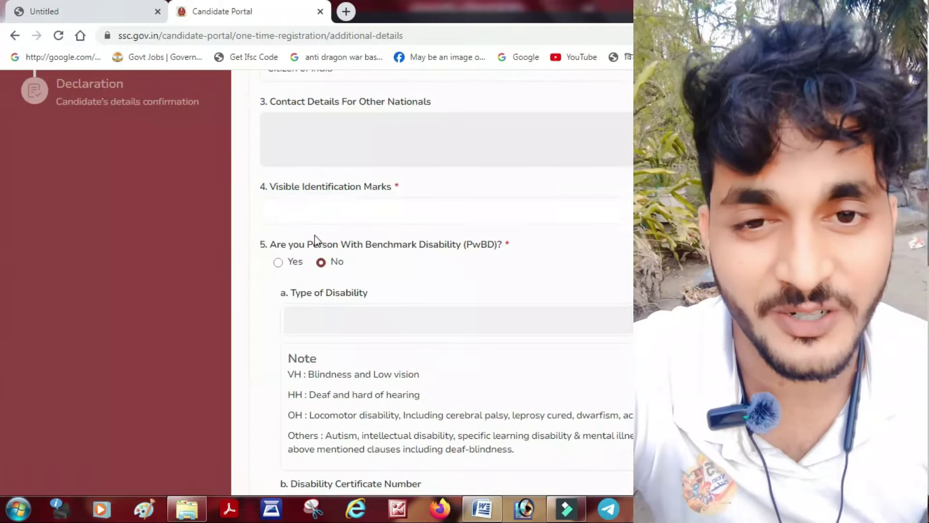
pyautogui.click(315, 215)
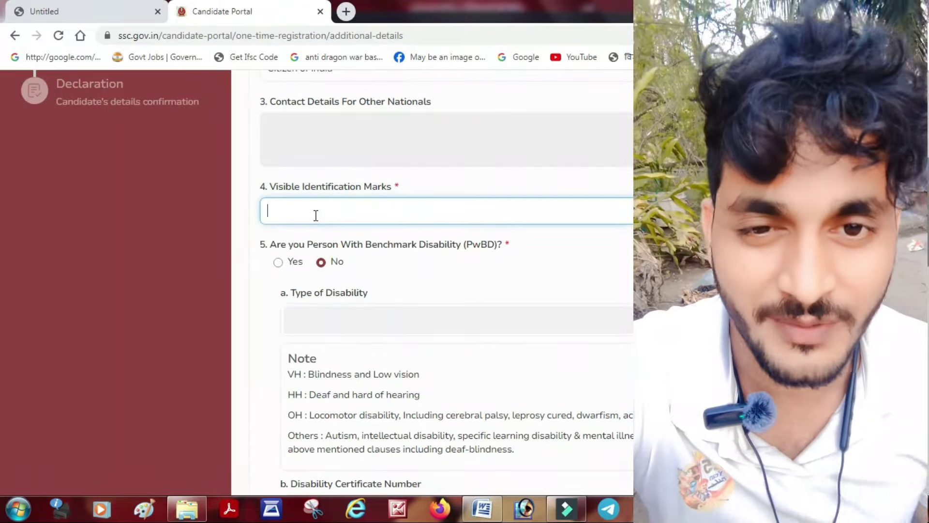
pyautogui.write('BLACK MOLE ON FACE')
pyautogui.press('Tab')
pyautogui.press('Tab')
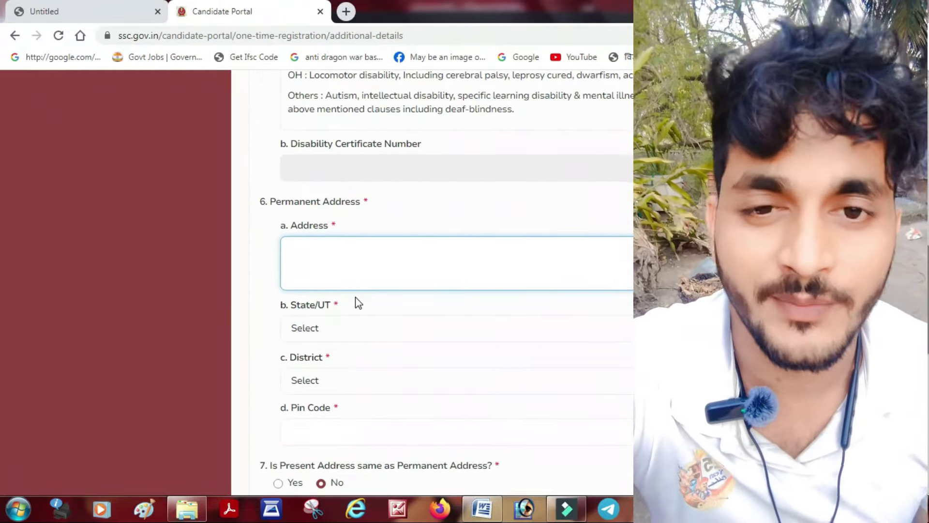
# Set the permanent address state to Odisha, district to Balasore, and enter the pin code.
pyautogui.click(336, 328)
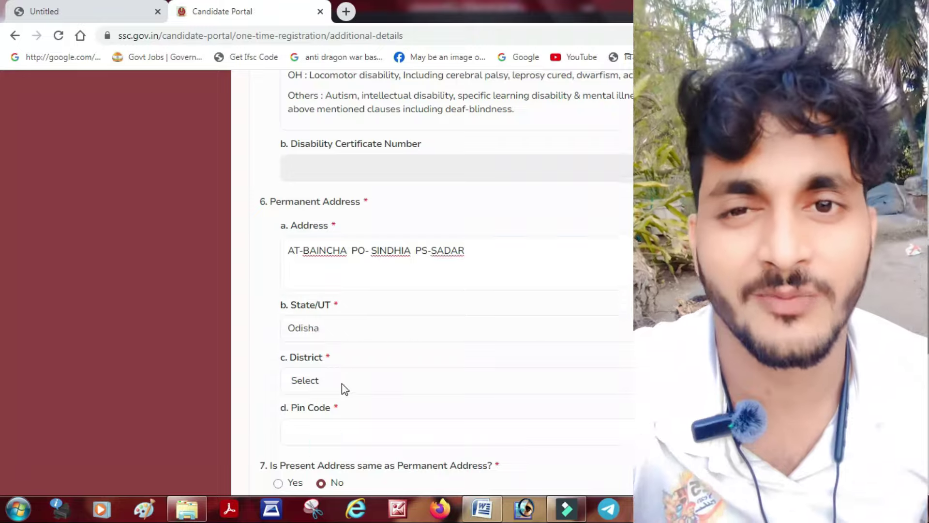
pyautogui.click(342, 380)
pyautogui.scroll(-3, 355, 290)
pyautogui.click(355, 285)
pyautogui.write('756003')
pyautogui.scroll(-2, 355, 284)
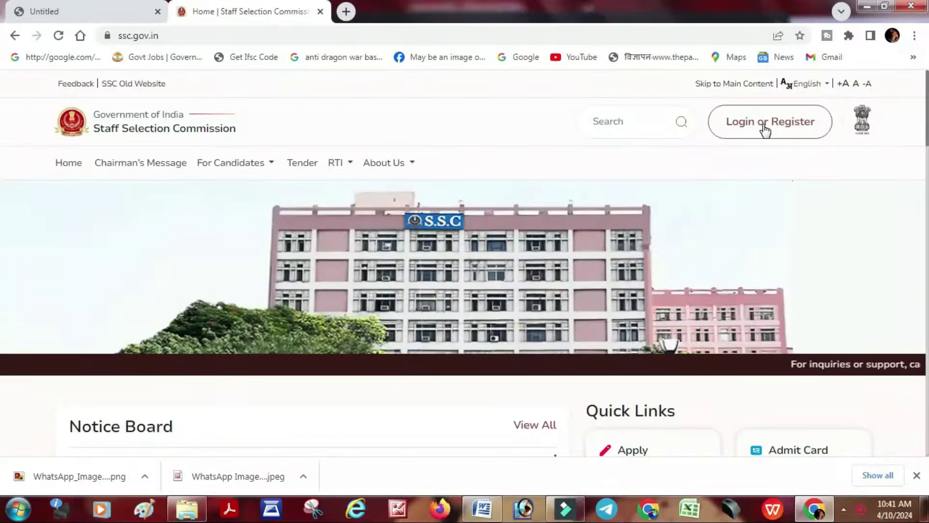
# Open the candidate login form and choose Register Now to start a new registration.
pyautogui.click(760, 128)
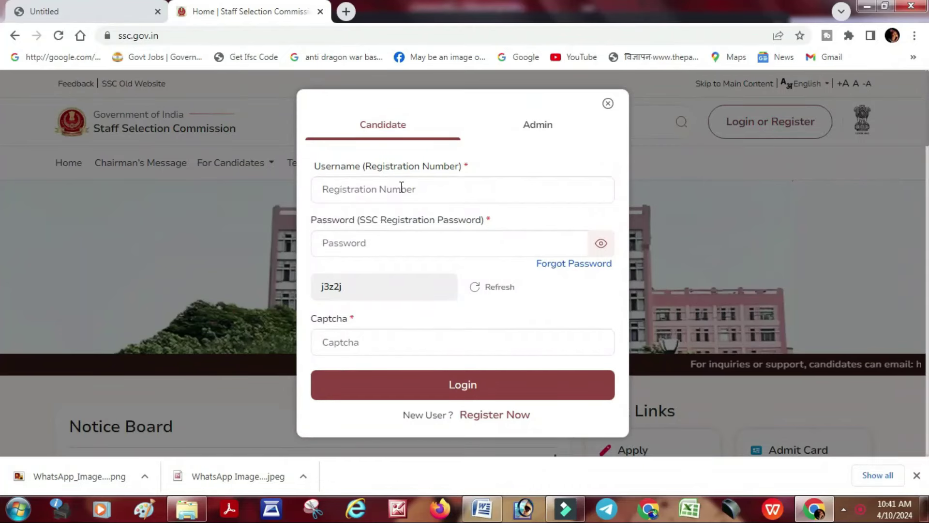
pyautogui.click(493, 420)
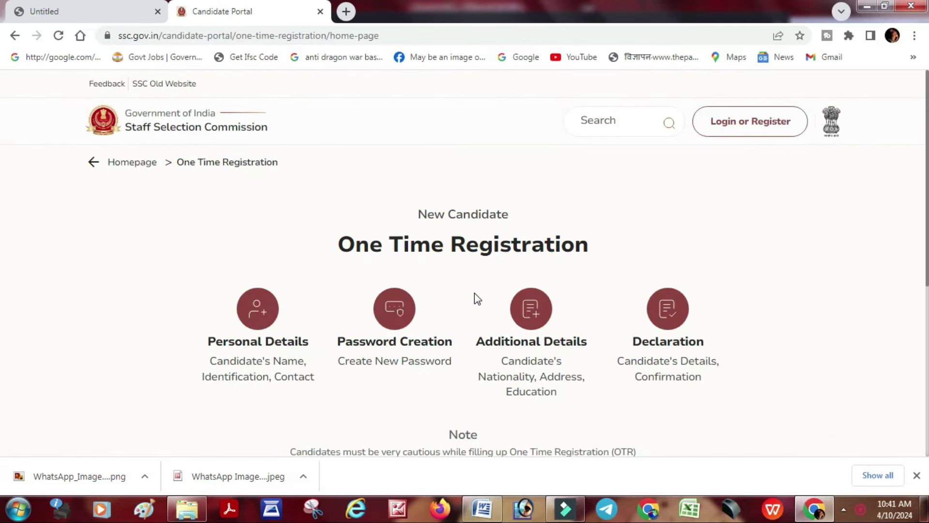
pyautogui.scroll(-3, 474, 292)
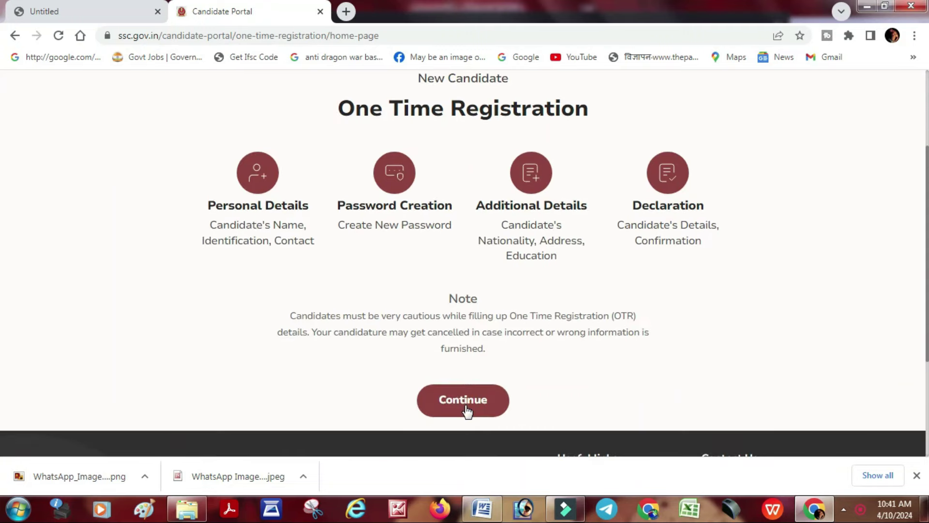
# Answer Yes for Aadhaar Card, then enter the Aadhaar number and repeat it to verify.
pyautogui.click(466, 410)
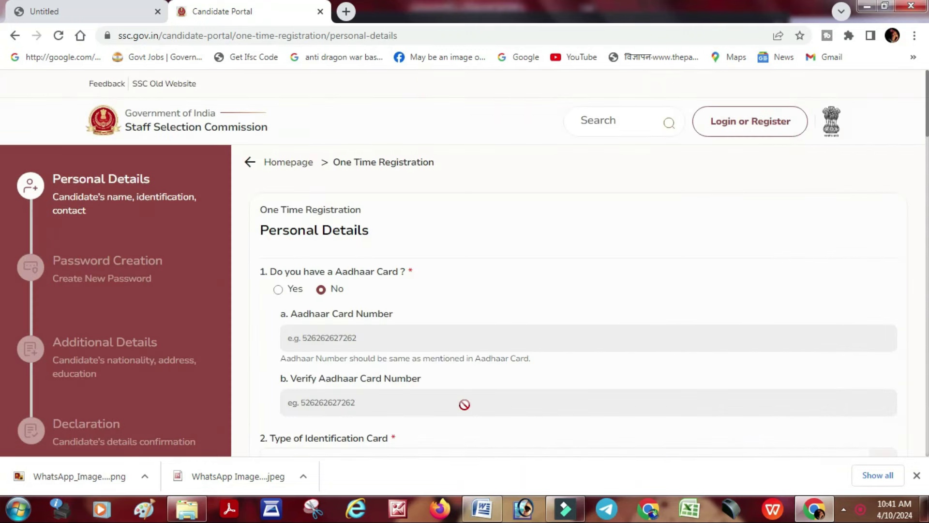
pyautogui.click(278, 289)
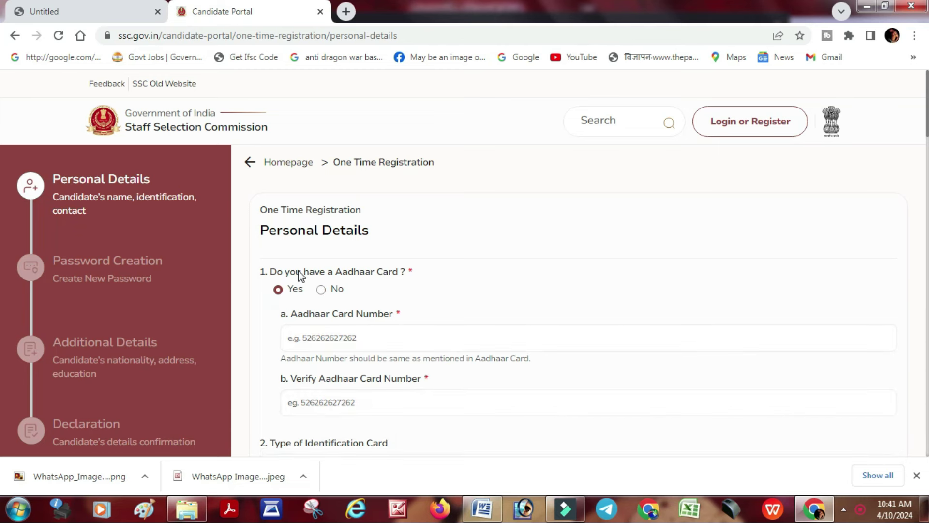
pyautogui.click(348, 330)
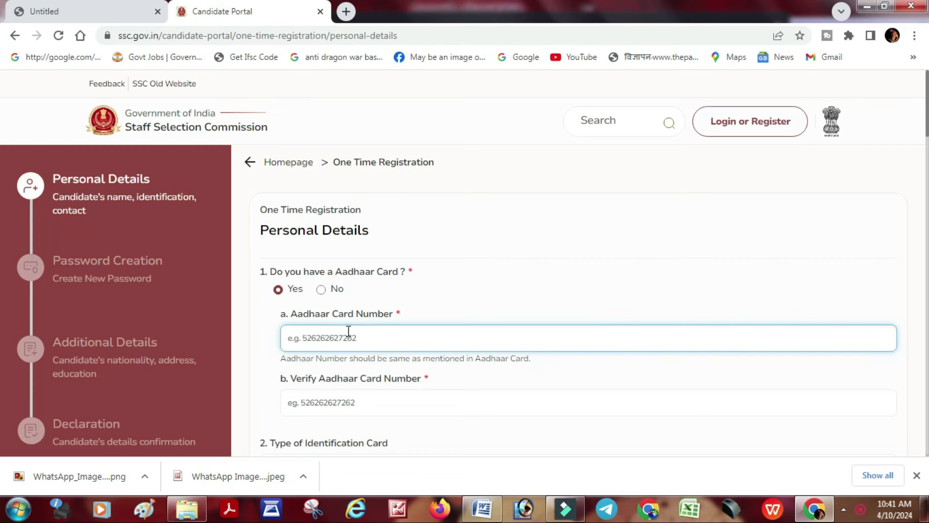
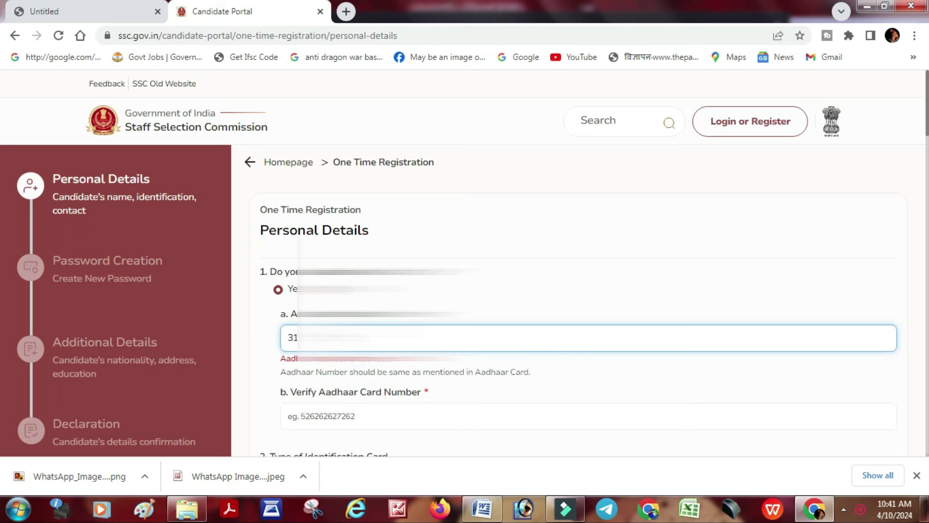
pyautogui.press('Tab')
pyautogui.hotkey('ctrl', 'v')
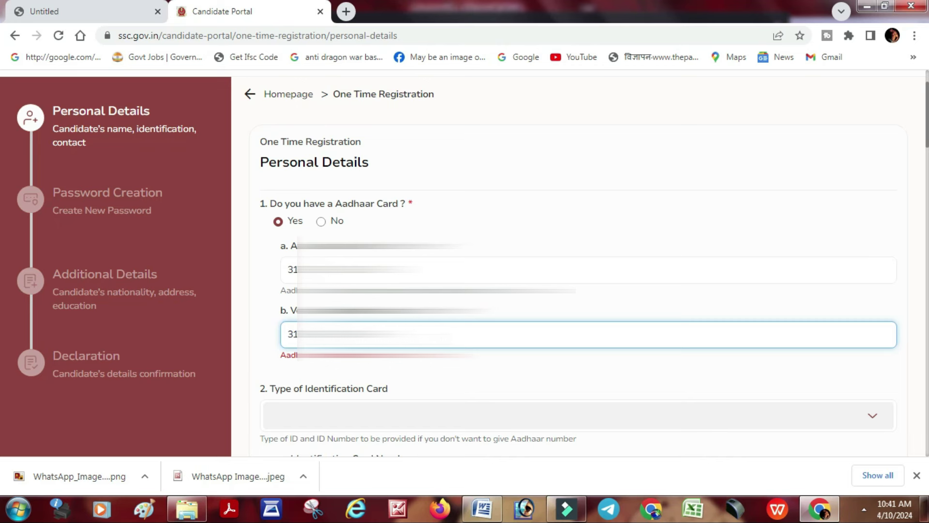
# Enter the candidate's full name and paste it again into Verify Candidate Name.
pyautogui.press('Tab')
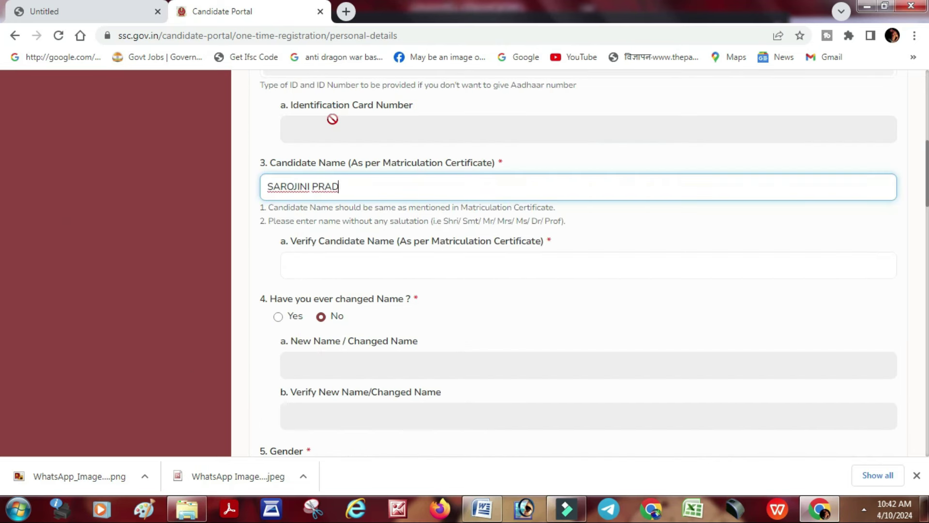
pyautogui.click(416, 257)
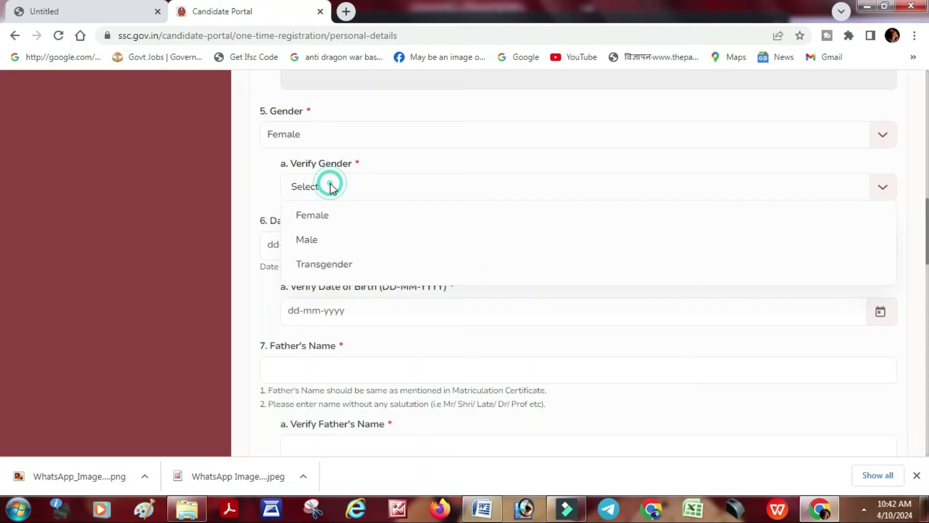
pyautogui.click(311, 213)
pyautogui.click(276, 248)
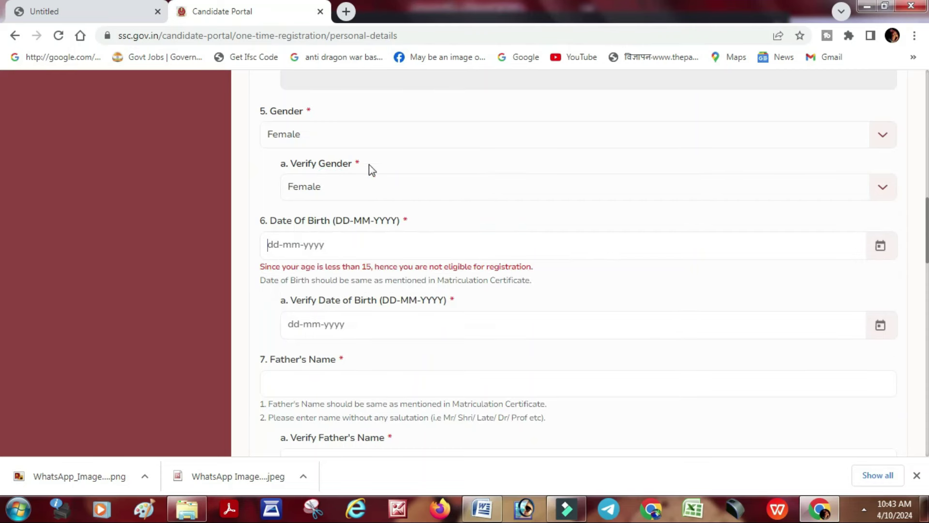
pyautogui.click(879, 245)
pyautogui.click(350, 242)
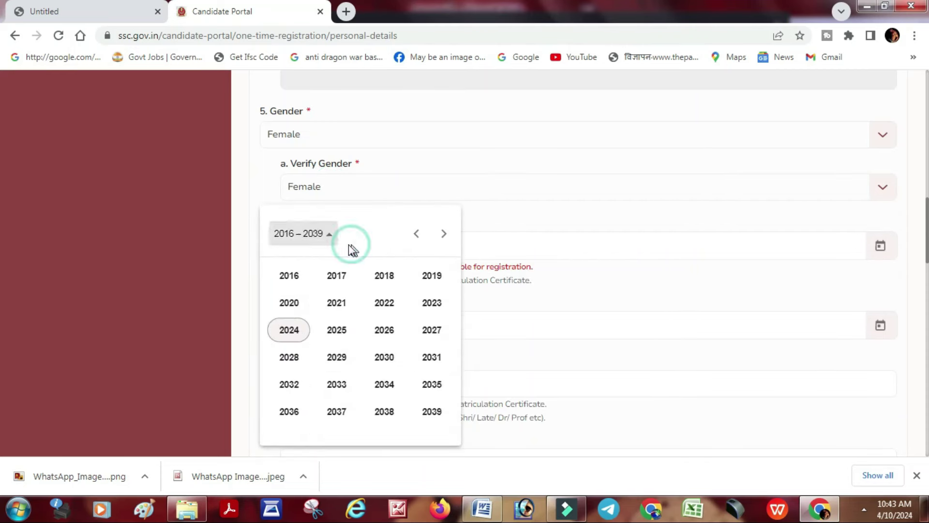
pyautogui.scroll(3, 425, 332)
pyautogui.click(416, 370)
pyautogui.scroll(-3, 400, 357)
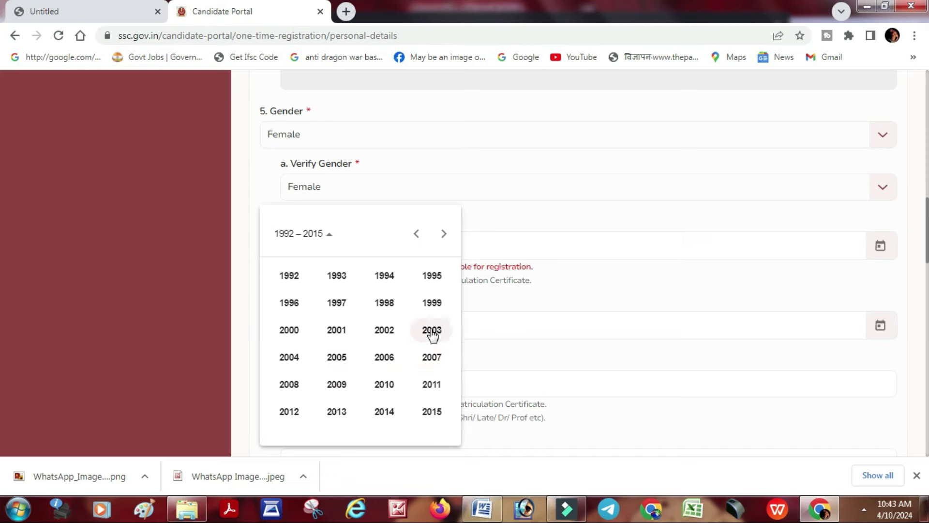
pyautogui.click(432, 330)
pyautogui.click(286, 325)
pyautogui.click(378, 313)
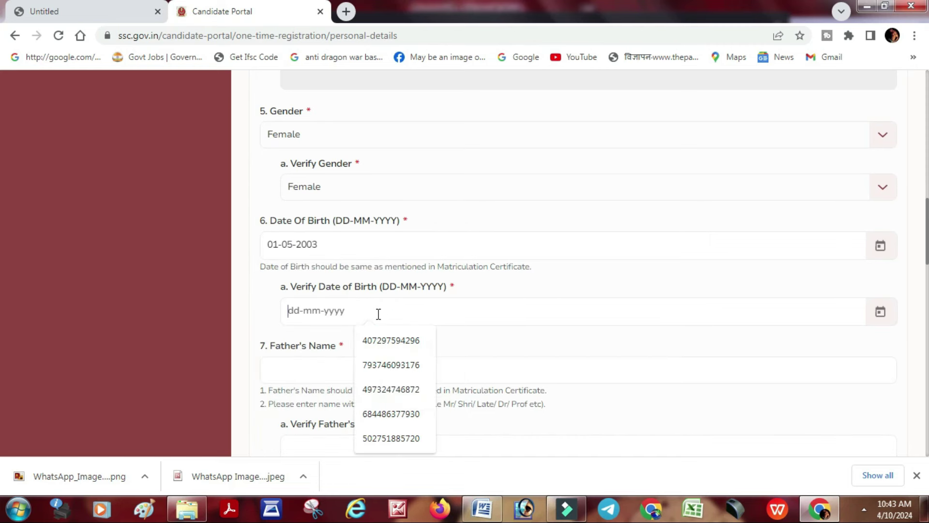
pyautogui.click(858, 310)
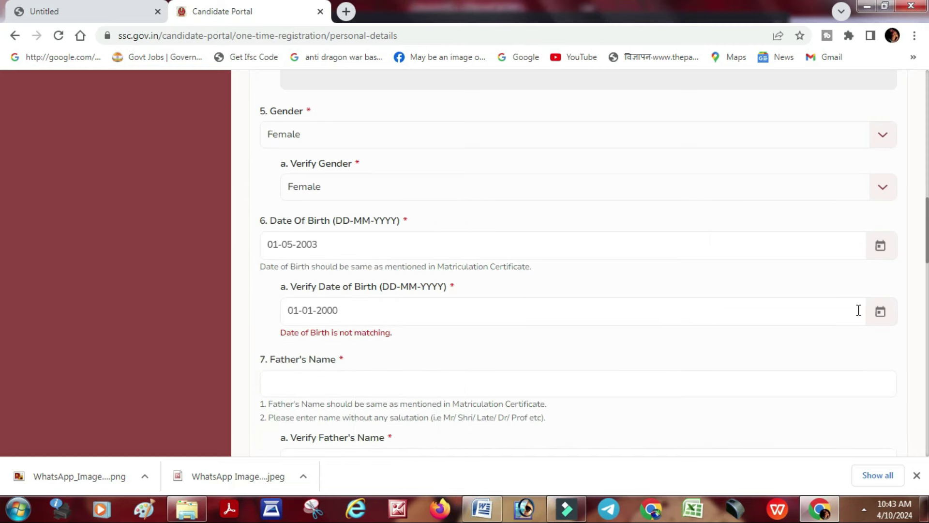
pyautogui.click(880, 312)
pyautogui.click(436, 104)
pyautogui.click(452, 199)
pyautogui.click(309, 200)
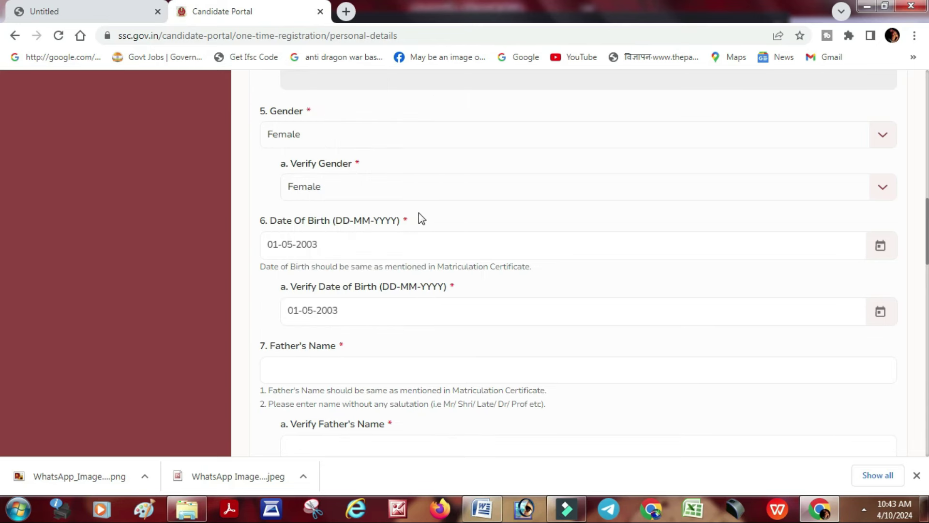
pyautogui.scroll(-3, 419, 212)
pyautogui.click(322, 220)
pyautogui.press('Tab')
# Verify the father's name and enter the mother's name.
pyautogui.scroll(-3, 322, 220)
pyautogui.click(318, 231)
pyautogui.press('Tab')
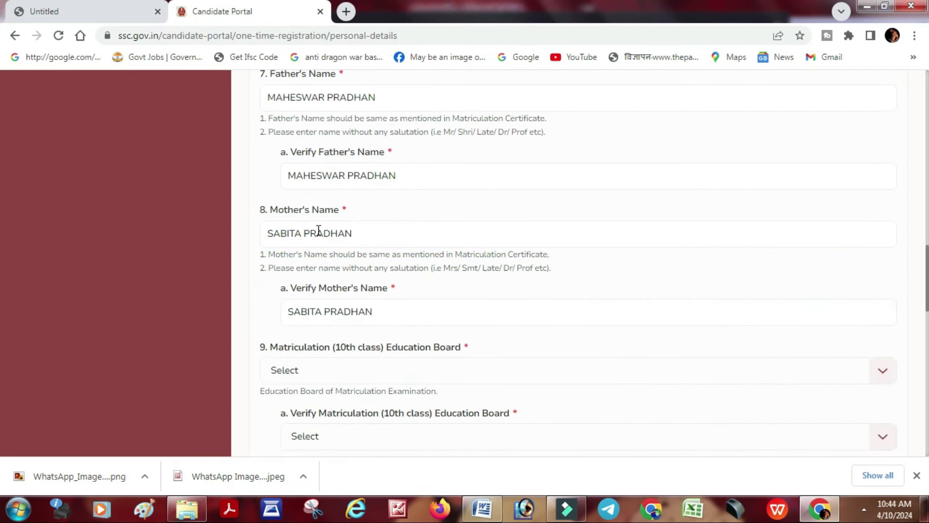
# Set the matriculation board to Board of Secondary Education, Odisha in both board fields.
pyautogui.scroll(-3, 338, 314)
pyautogui.click(338, 234)
pyautogui.scroll(-1, 384, 300)
pyautogui.scroll(-5, 382, 329)
pyautogui.click(379, 352)
pyautogui.click(332, 300)
pyautogui.scroll(-5, 377, 373)
pyautogui.click(377, 348)
pyautogui.scroll(-3, 302, 242)
# Enter and verify the roll number, and set year of passing to 2018 in both fields.
pyautogui.click(317, 213)
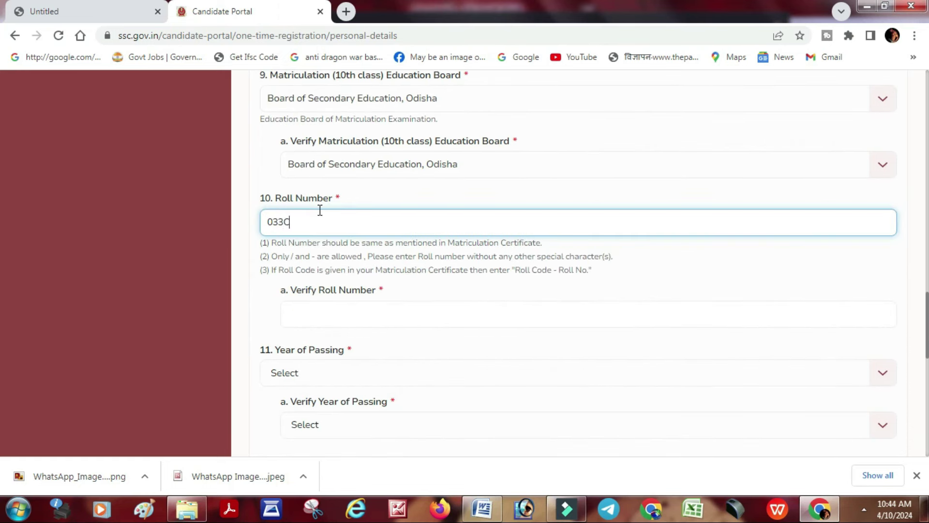
pyautogui.click(484, 314)
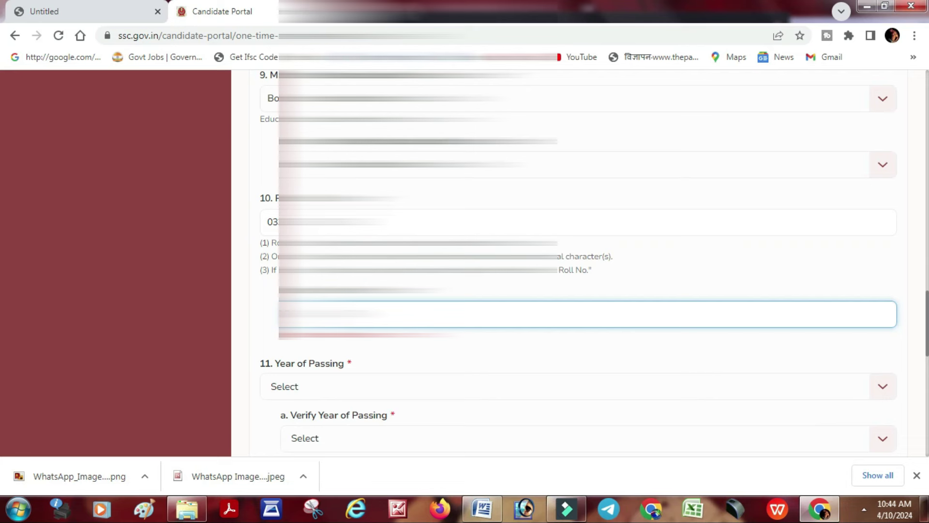
pyautogui.scroll(-2, 436, 298)
pyautogui.click(436, 279)
pyautogui.click(435, 297)
pyautogui.click(435, 290)
pyautogui.click(436, 299)
# Set the highest qualification and its verification to Graduation.
pyautogui.scroll(-1, 436, 261)
pyautogui.click(435, 209)
pyautogui.click(363, 314)
pyautogui.click(362, 266)
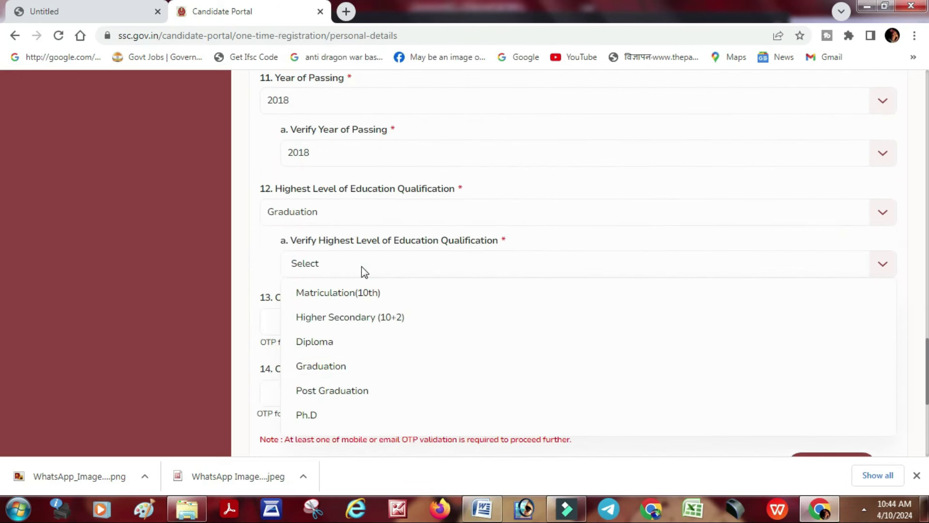
pyautogui.click(341, 366)
# Enter the candidate's mobile number, save the personal details, and acknowledge the success message.
pyautogui.scroll(-1, 344, 351)
pyautogui.click(360, 250)
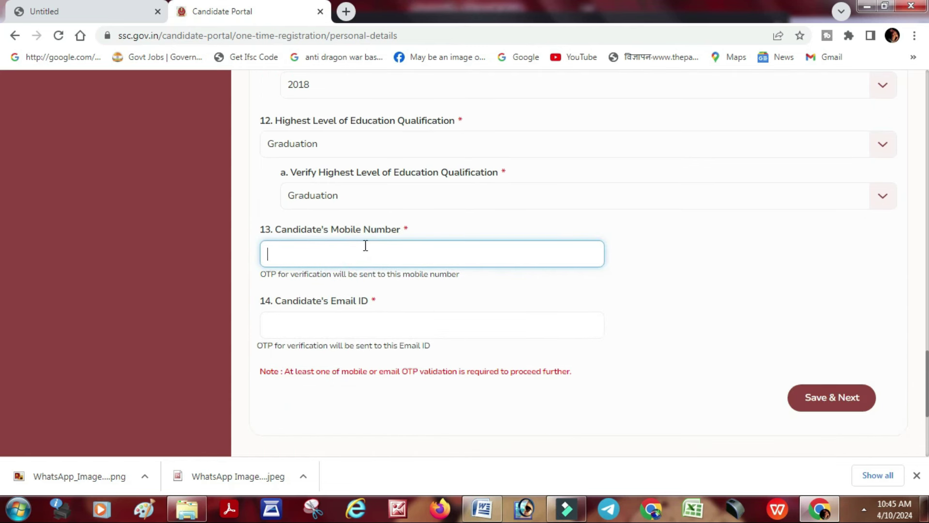
pyautogui.click(365, 253)
pyautogui.write('99')
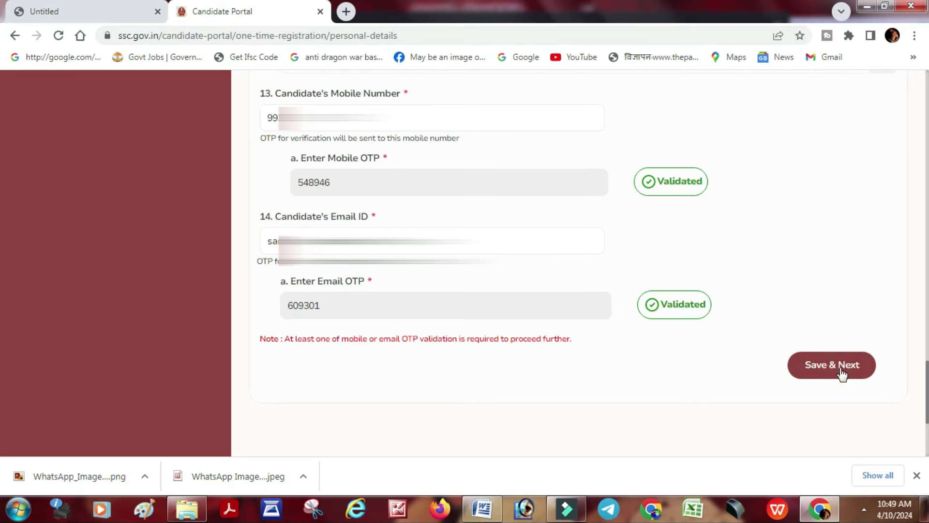
pyautogui.click(839, 366)
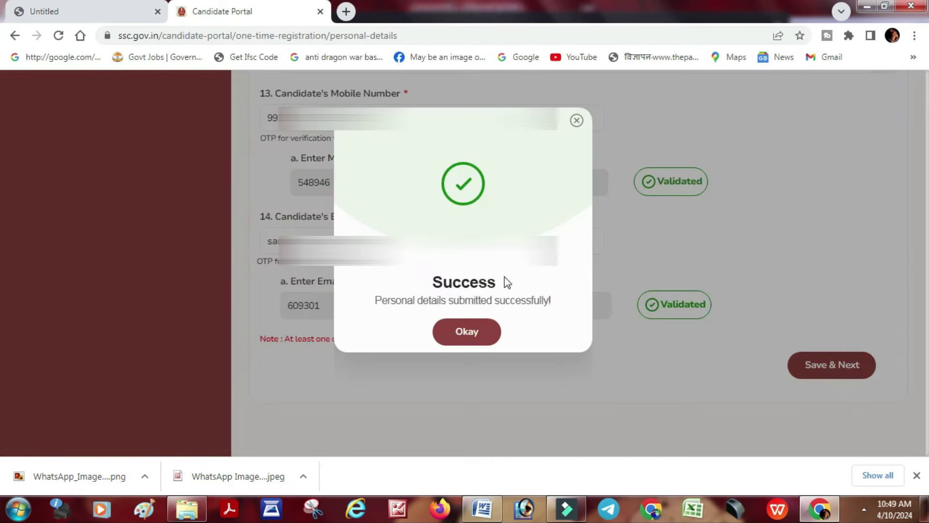
pyautogui.click(469, 333)
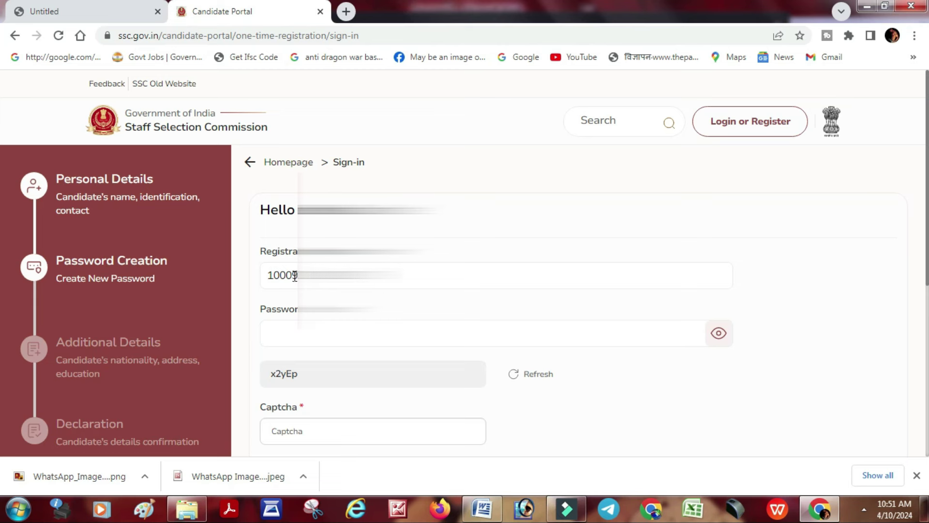
# Sign in with the account password and the captcha, correcting its last letter's case.
pyautogui.click(321, 334)
pyautogui.write('••••••')
pyautogui.scroll(-2, 500, 392)
pyautogui.click(324, 368)
pyautogui.write('x2')
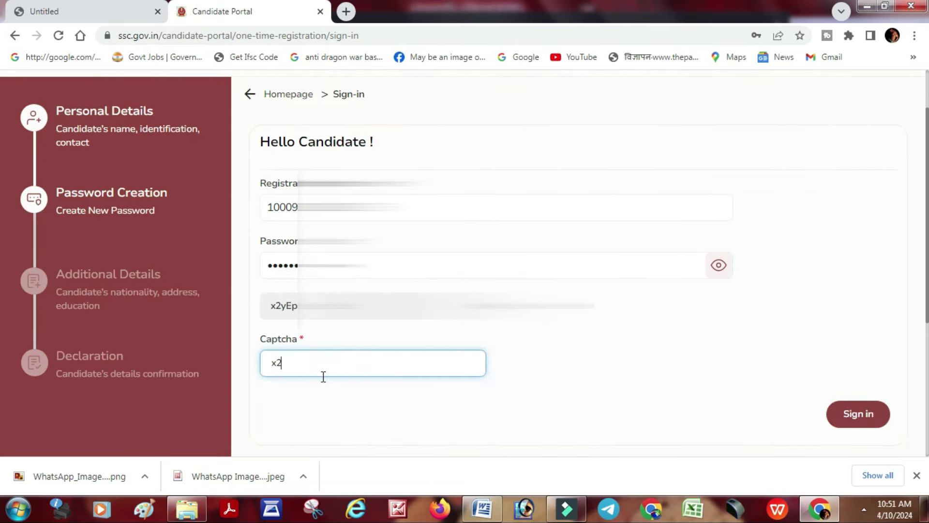
pyautogui.write('ye')
pyautogui.press('BackSpace')
pyautogui.write('Ep')
pyautogui.click(848, 414)
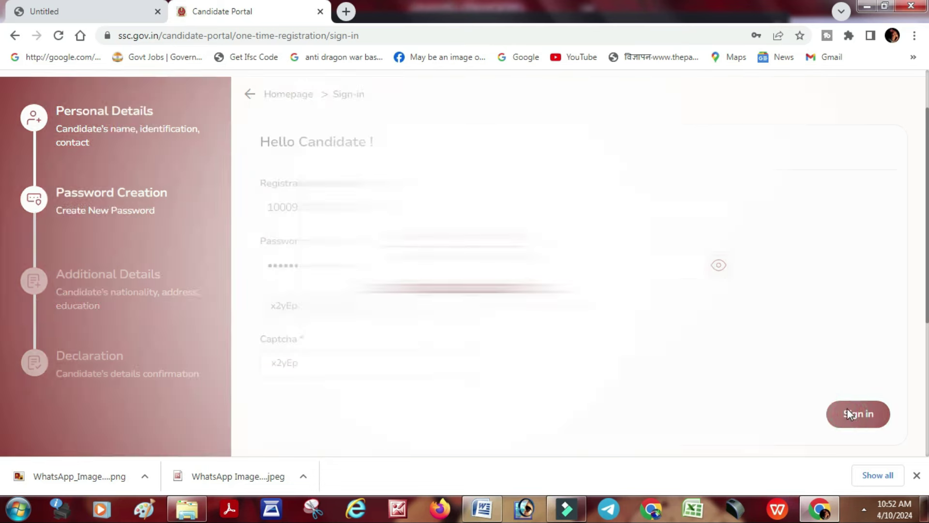
pyautogui.click(387, 236)
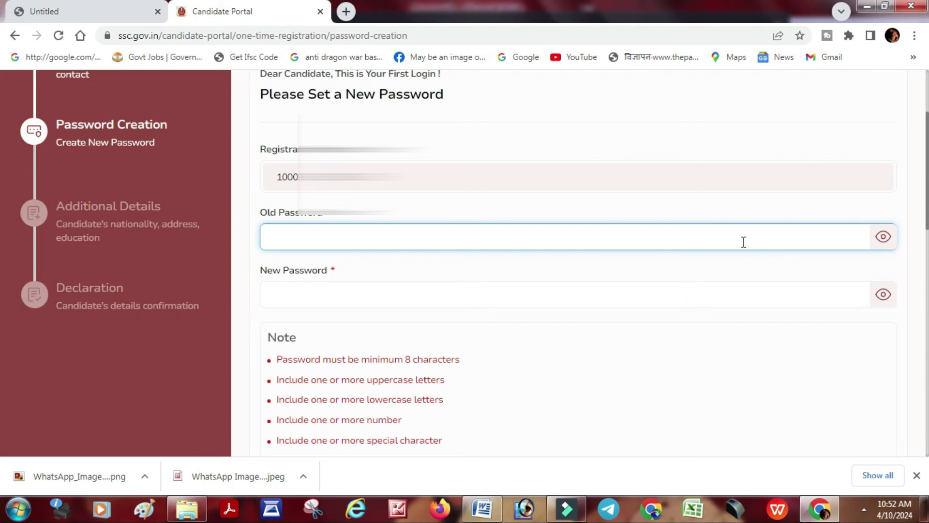
# Enter the old password, then type and confirm the new password, checking each visibly.
pyautogui.write('•••••••')
pyautogui.click(885, 237)
pyautogui.click(884, 294)
pyautogui.click(554, 310)
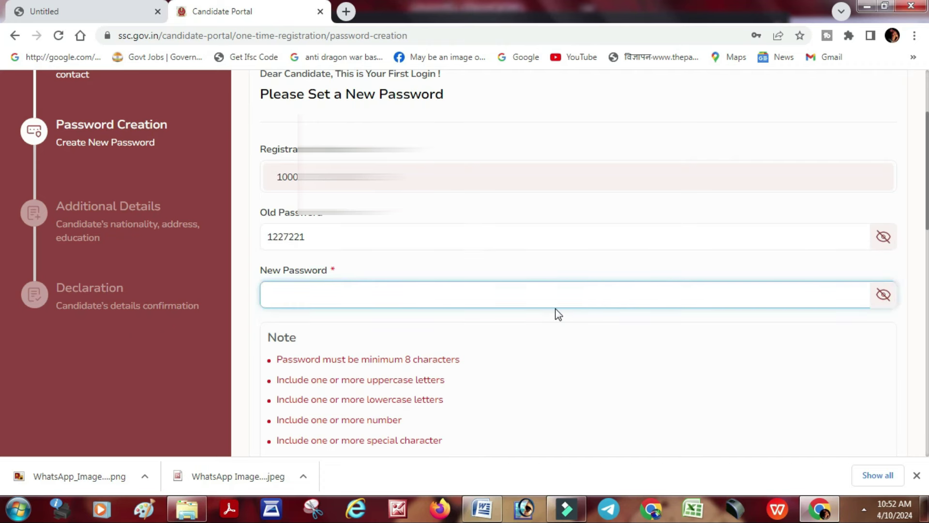
pyautogui.write('s')
pyautogui.press('BackSpace')
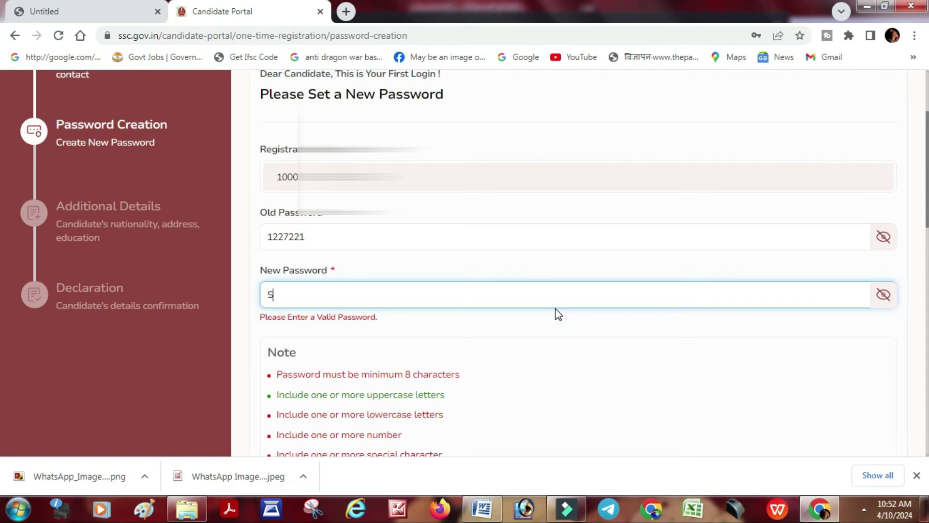
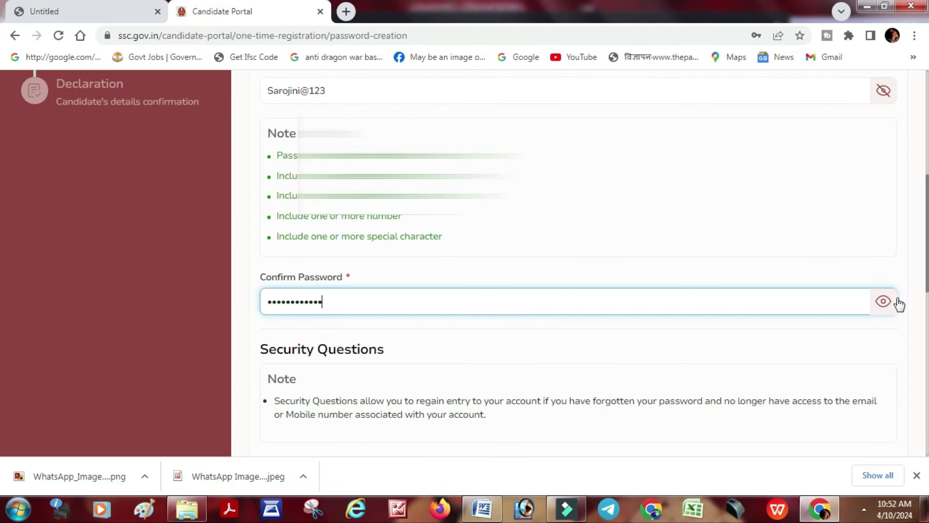
pyautogui.click(885, 301)
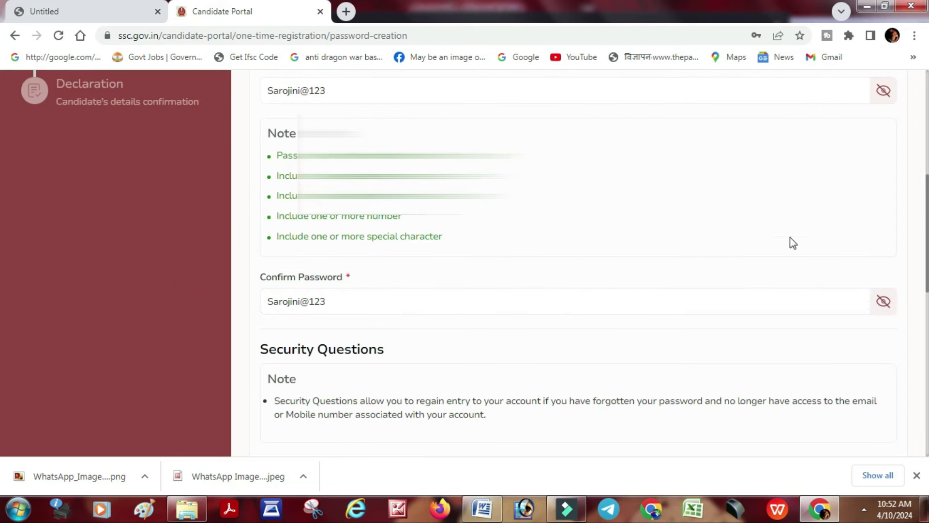
# Answer security question 1, choose and answer the first-school question as question 2, and save.
pyautogui.scroll(-3, 529, 297)
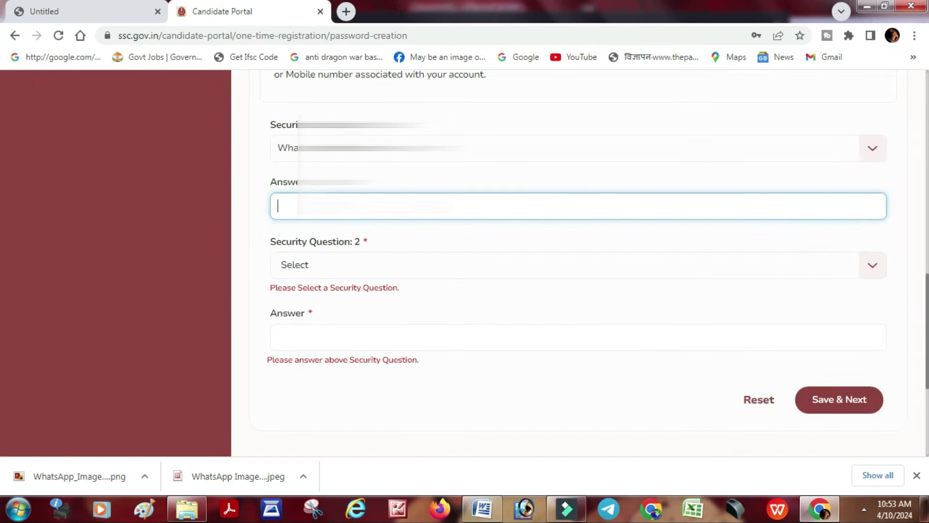
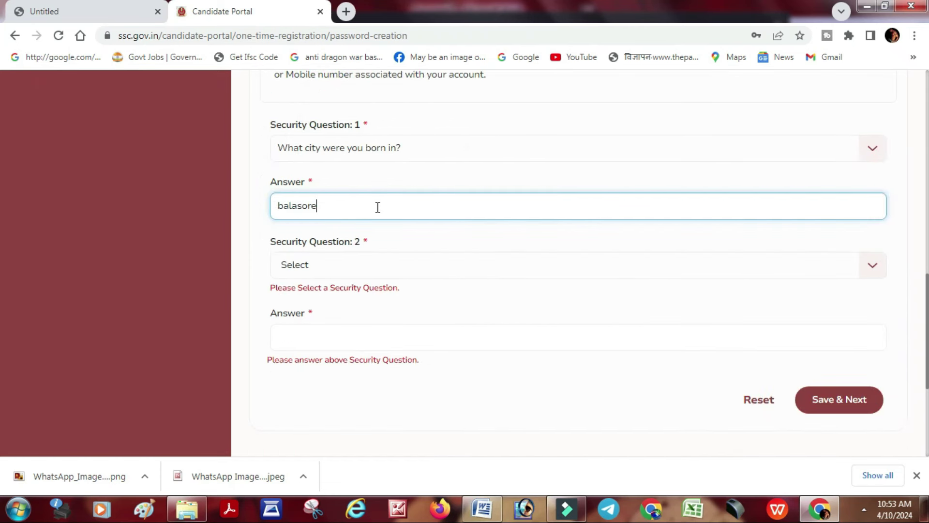
pyautogui.click(376, 266)
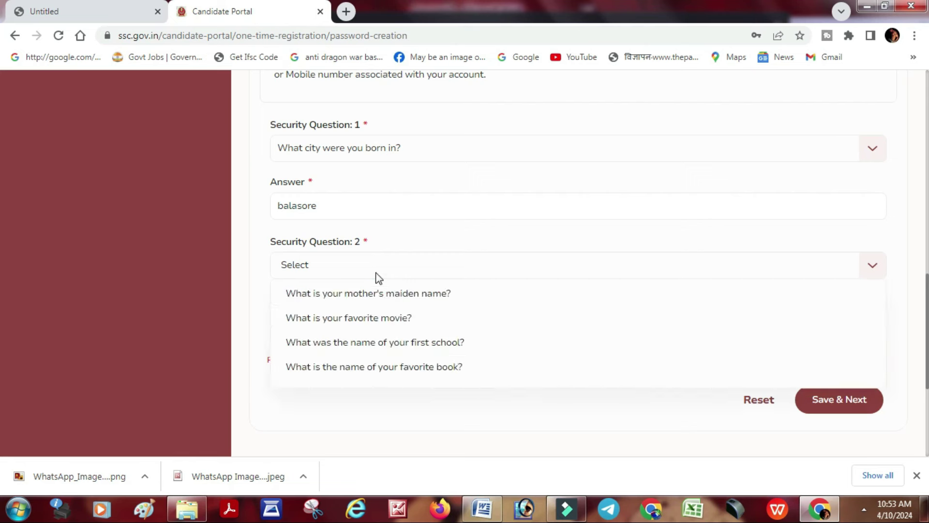
pyautogui.click(400, 342)
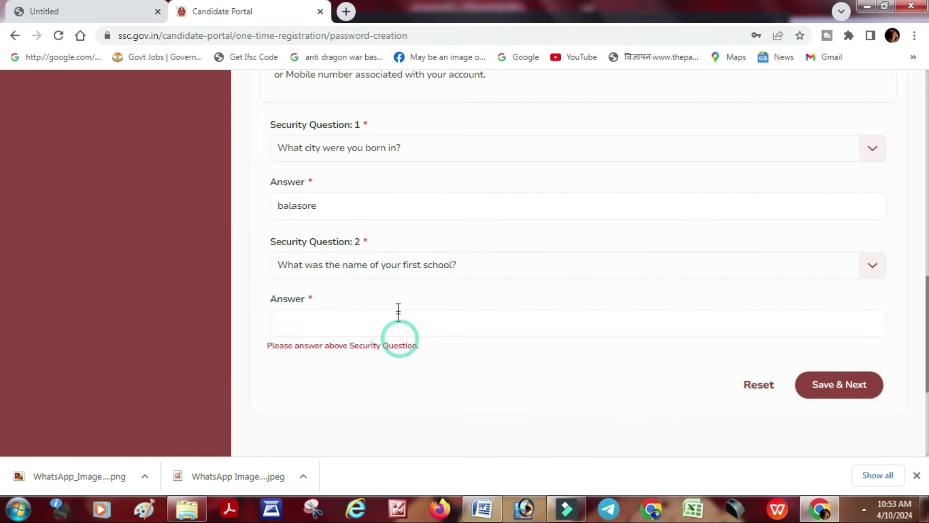
pyautogui.click(370, 323)
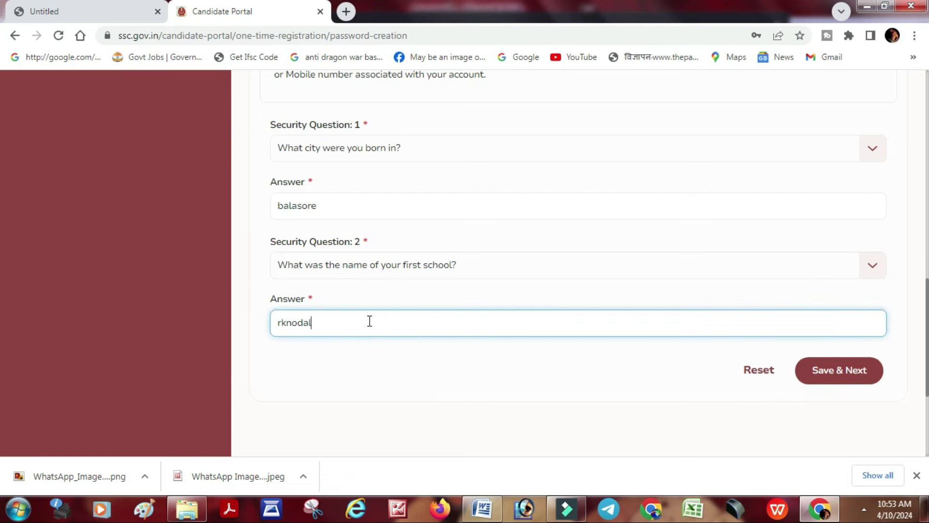
pyautogui.click(832, 380)
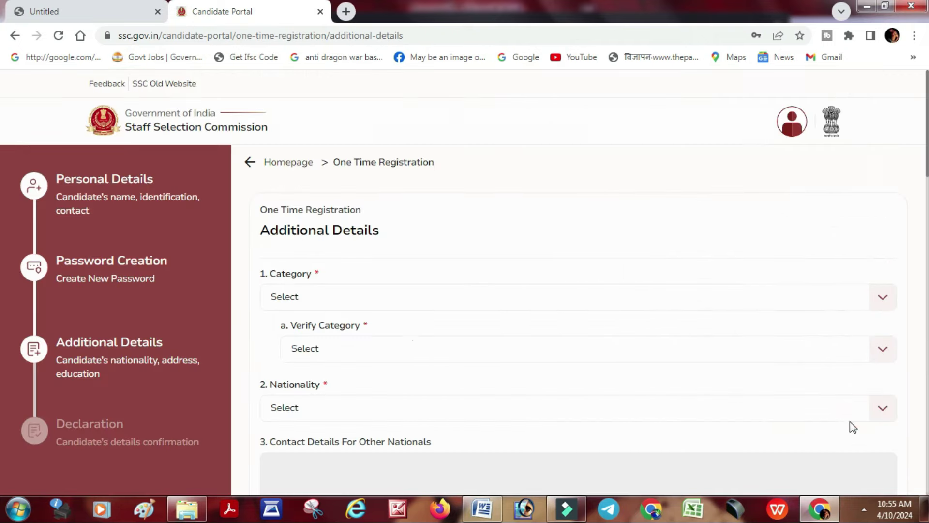
# Set Category and Verify Category to UR and nationality to Citizen of India.
pyautogui.scroll(-2, 384, 259)
pyautogui.click(307, 232)
pyautogui.click(321, 350)
pyautogui.click(348, 285)
pyautogui.click(348, 405)
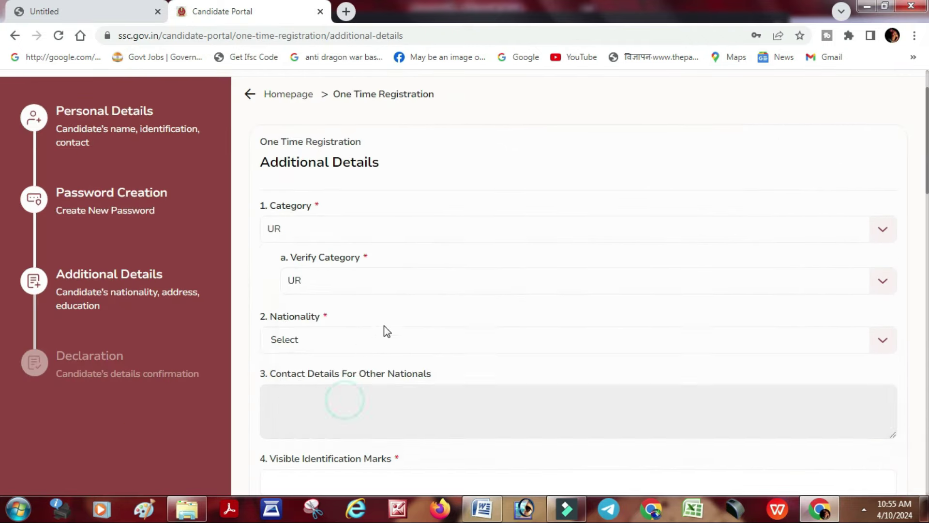
pyautogui.scroll(-2, 339, 300)
pyautogui.click(329, 277)
pyautogui.click(336, 424)
pyautogui.scroll(-5, 369, 318)
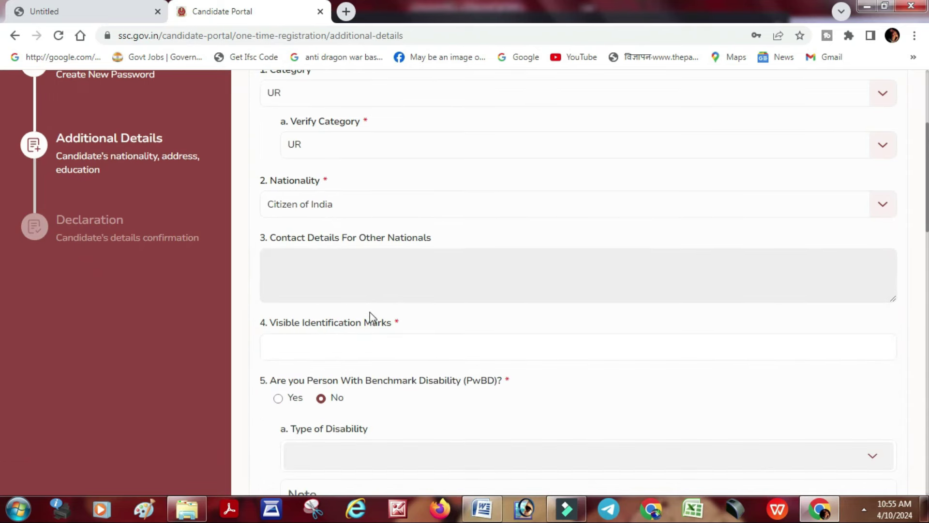
# Enter the visible identification marks and the permanent address lines.
pyautogui.click(318, 211)
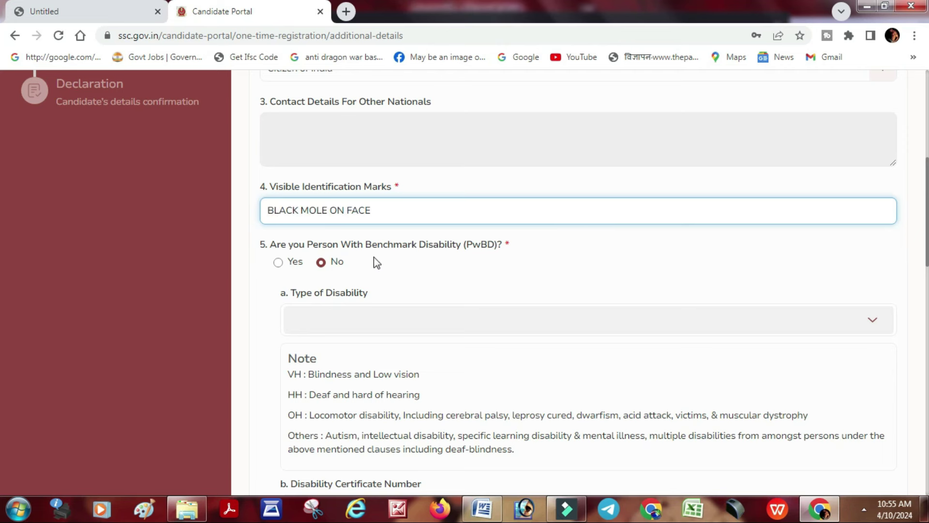
pyautogui.scroll(-6, 374, 262)
pyautogui.click(331, 323)
pyautogui.scroll(-2, 356, 307)
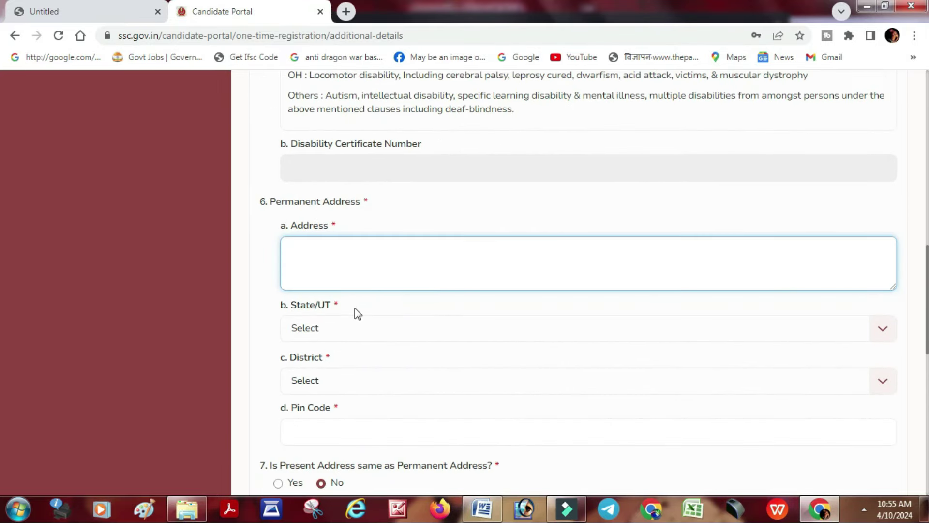
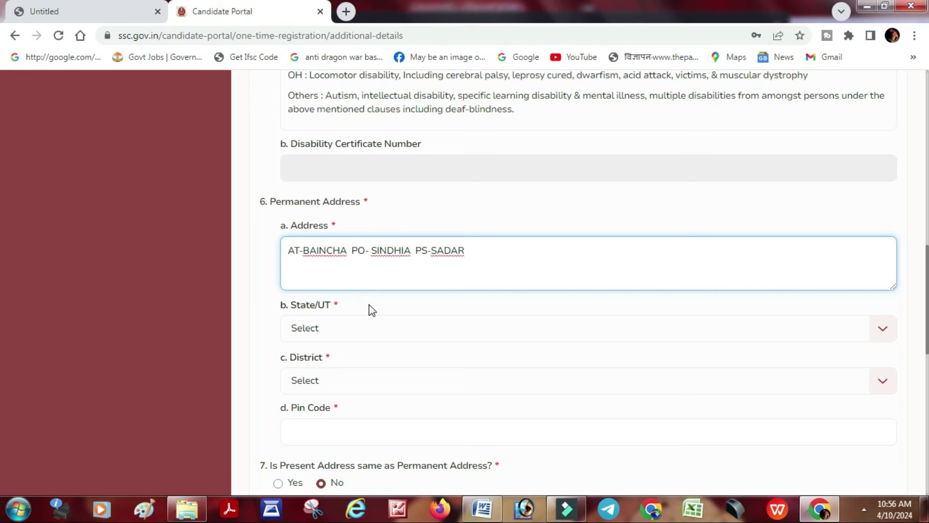
# Set state Odisha, district Balasore, enter the pin code, and mark present address same as permanent.
pyautogui.click(340, 330)
pyautogui.scroll(-10, 349, 379)
pyautogui.click(329, 451)
pyautogui.click(342, 383)
pyautogui.click(332, 454)
pyautogui.scroll(-3, 336, 342)
pyautogui.click(357, 287)
pyautogui.write('756003')
pyautogui.click(579, 330)
pyautogui.scroll(-2, 453, 311)
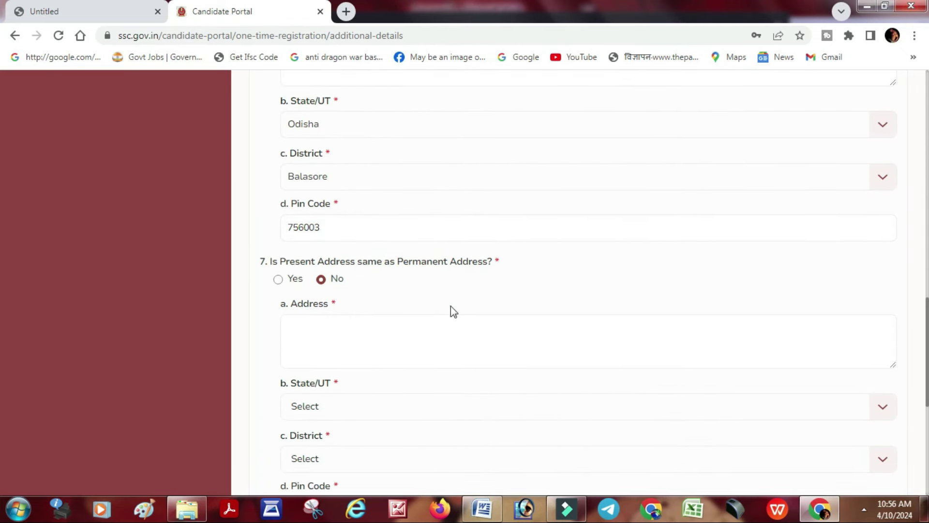
pyautogui.click(278, 278)
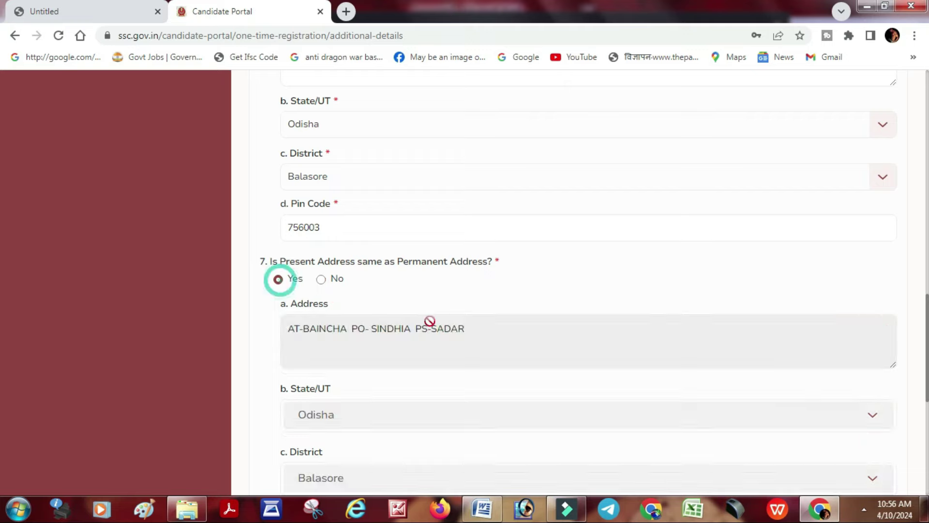
pyautogui.scroll(-4, 319, 309)
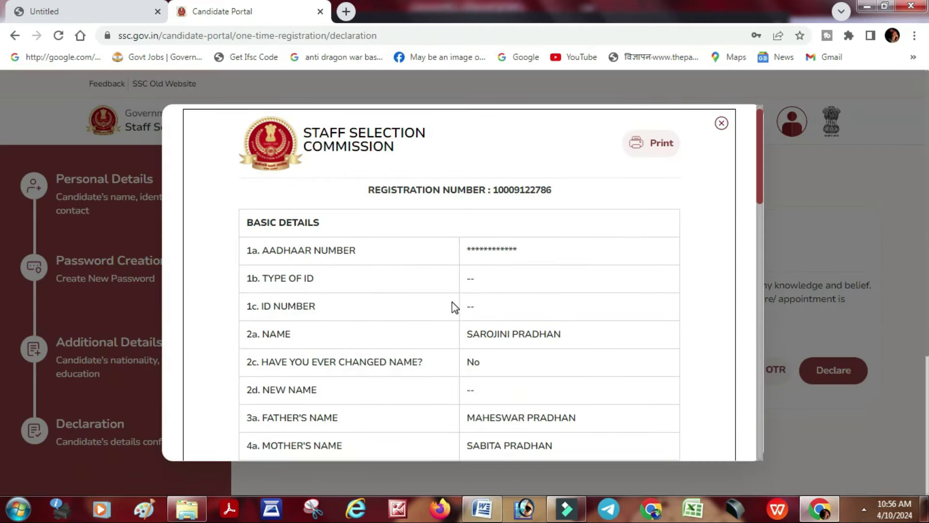
# Close the OTR preview and declare the registration details correct to reach the live-exams dashboard.
pyautogui.scroll(-1, 452, 301)
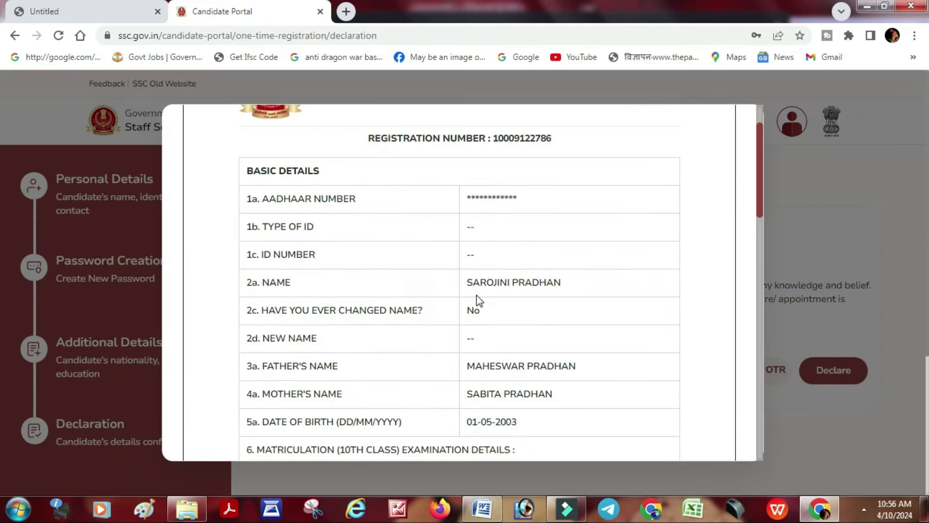
pyautogui.press('Escape')
pyautogui.scroll(-3, 754, 343)
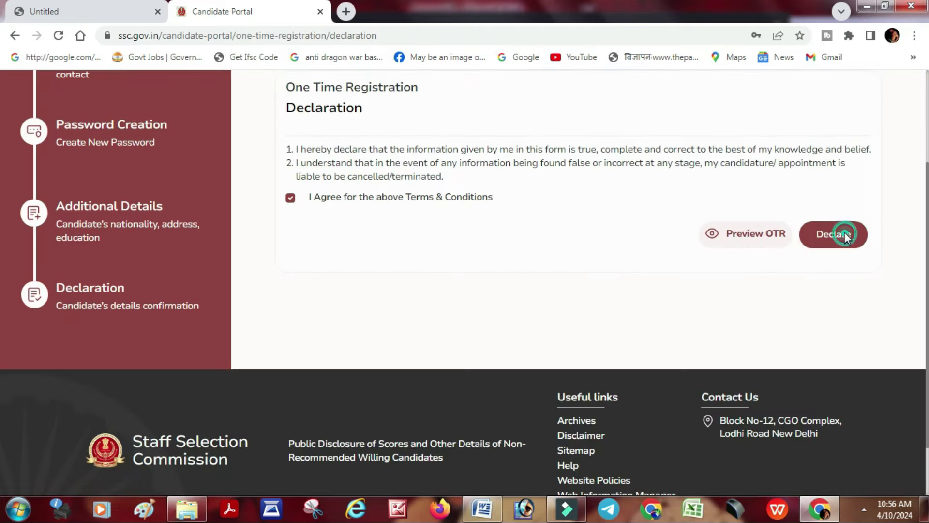
pyautogui.click(840, 237)
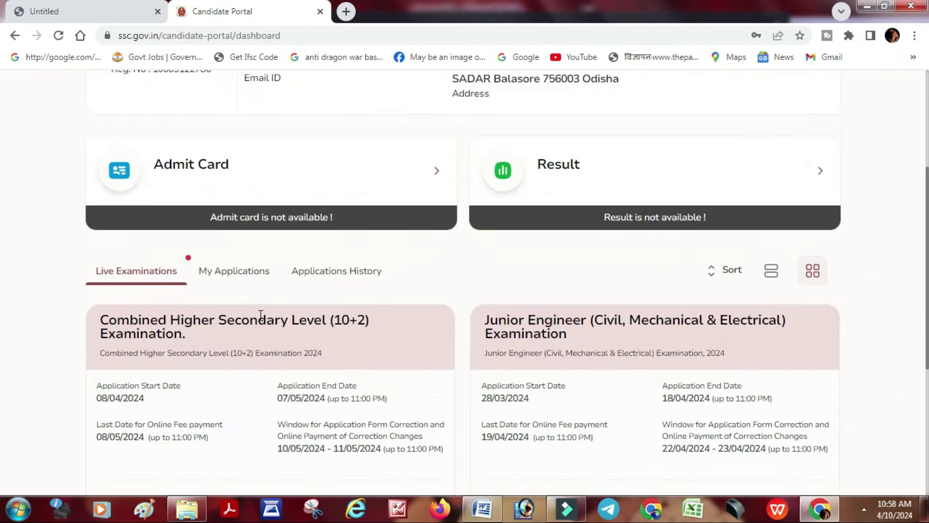
pyautogui.scroll(-3, 259, 321)
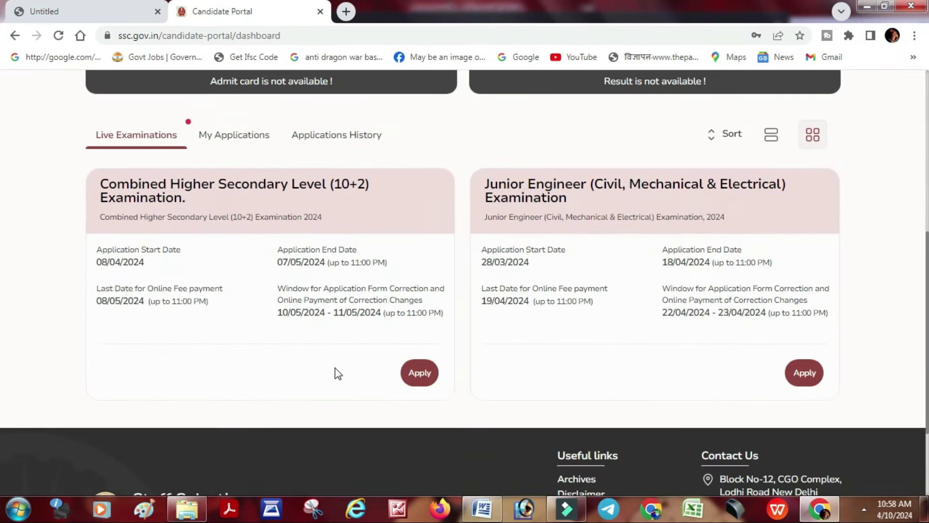
# Apply for Combined Higher Secondary Level 2024 and start filling its form at Personal Details.
pyautogui.click(413, 376)
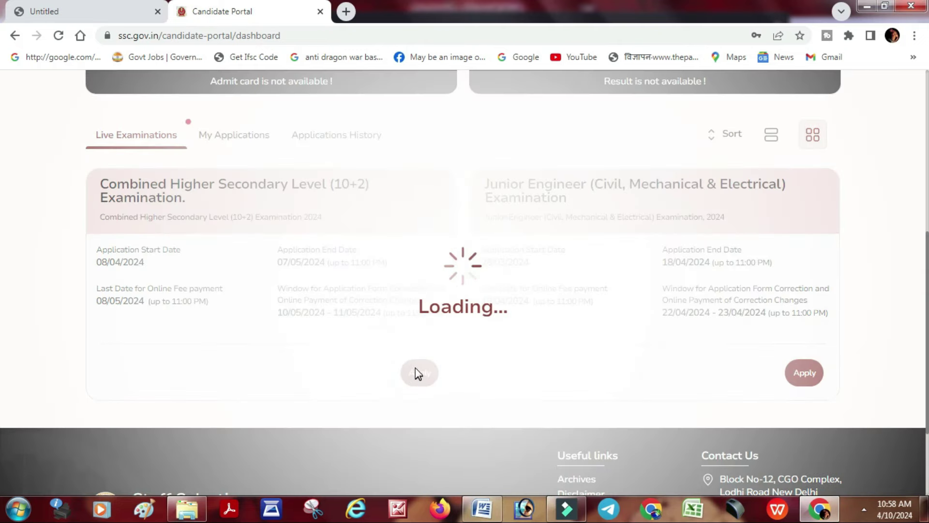
pyautogui.scroll(-4, 339, 365)
pyautogui.scroll(4, 310, 359)
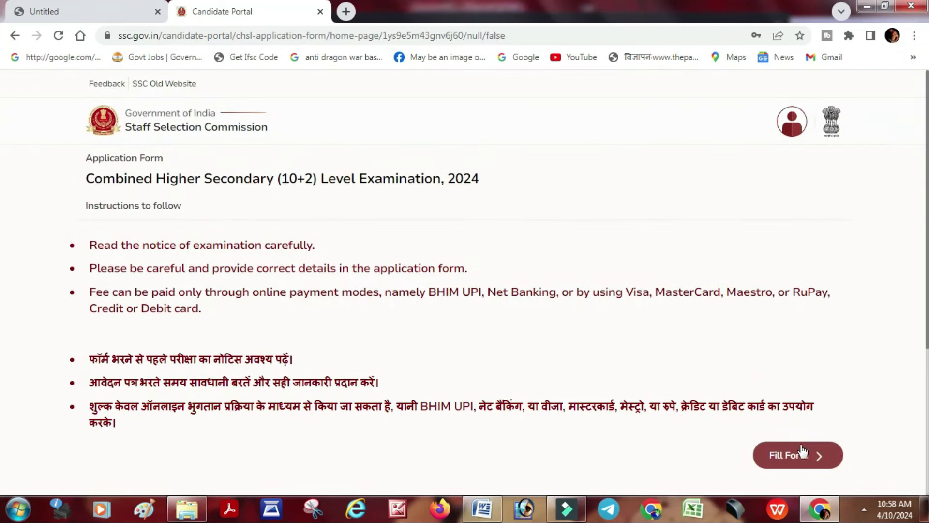
pyautogui.click(798, 455)
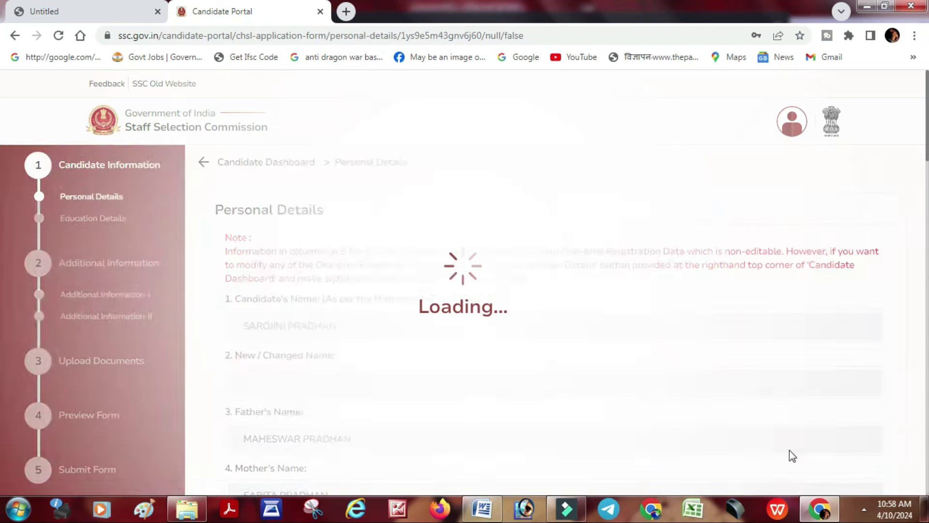
pyautogui.scroll(-1, 409, 377)
pyautogui.scroll(-10, 409, 377)
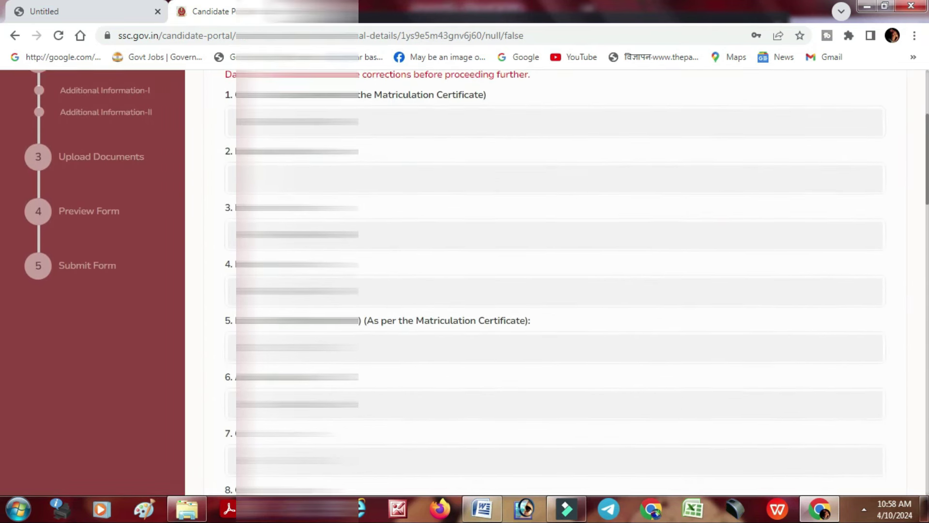